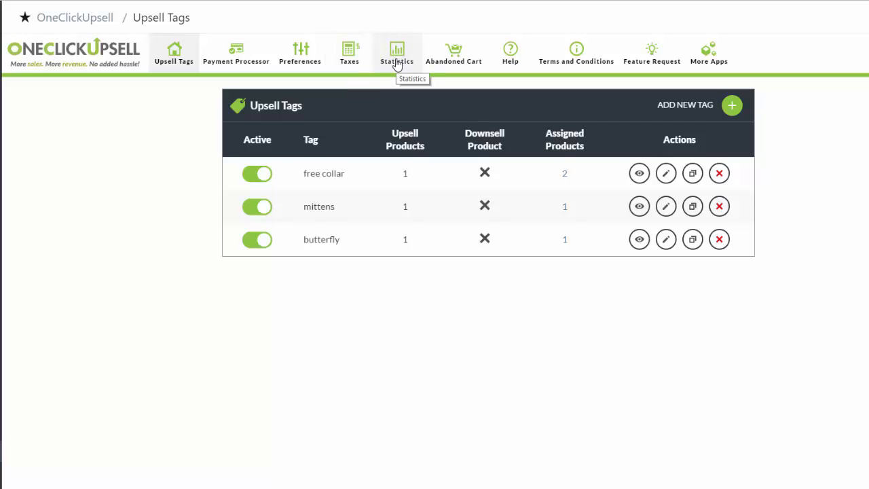
- Examine the Statistics page's order and revenue charts, top upsells and downsells, and per-product conversion rates
{"action": "left_click", "coordinate": [398, 64]}
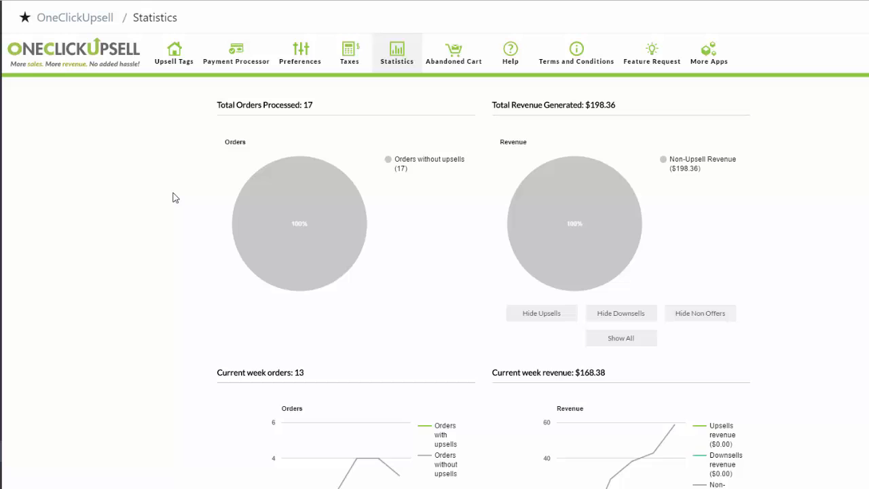
{"action": "scroll", "coordinate": [173, 198], "scroll_direction": "down", "scroll_amount": 5}
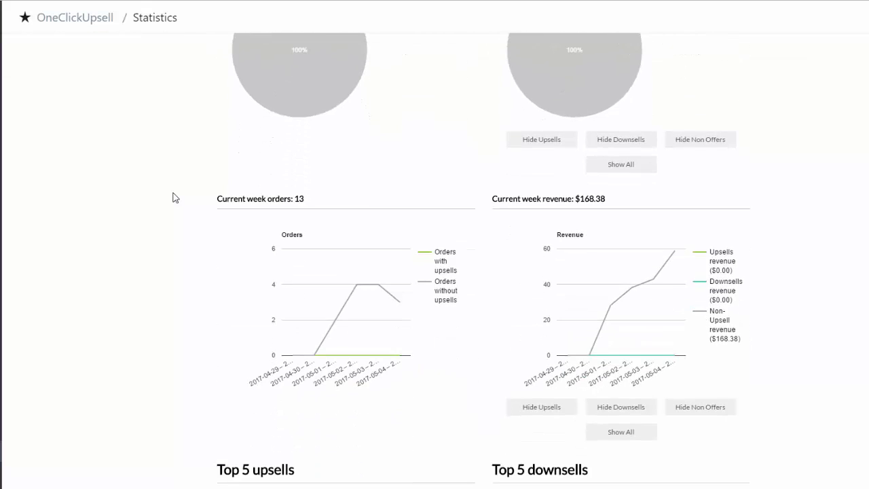
{"action": "scroll", "coordinate": [173, 197], "scroll_direction": "down", "scroll_amount": 9}
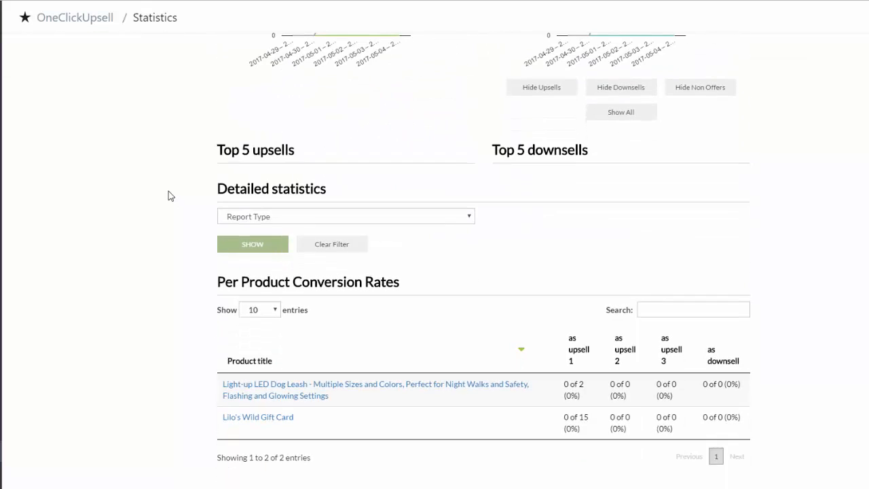
{"action": "scroll", "coordinate": [170, 196], "scroll_direction": "up", "scroll_amount": 14}
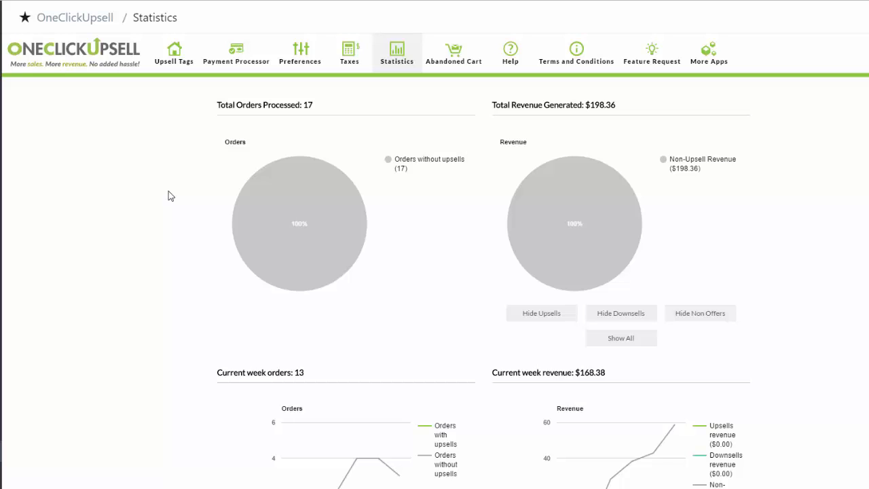
{"action": "scroll", "coordinate": [199, 203], "scroll_direction": "down", "scroll_amount": 1}
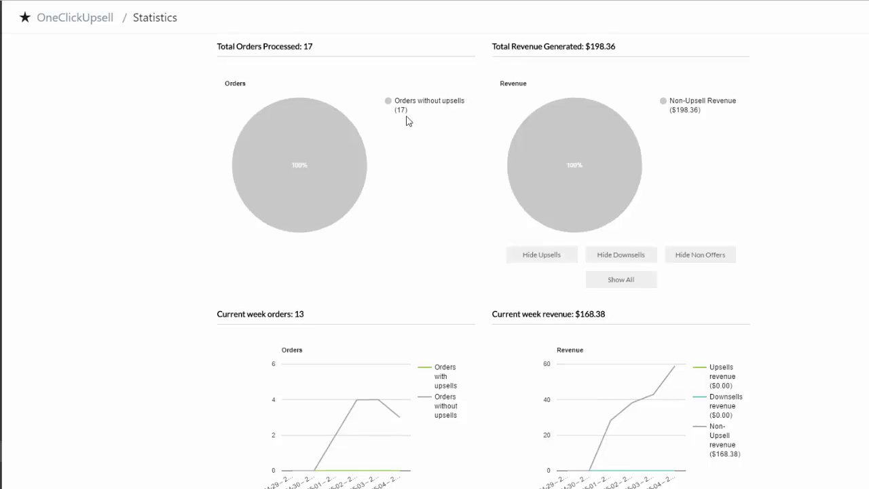
{"action": "scroll", "coordinate": [406, 120], "scroll_direction": "down", "scroll_amount": 1}
{"action": "scroll", "coordinate": [406, 120], "scroll_direction": "down", "scroll_amount": 1}
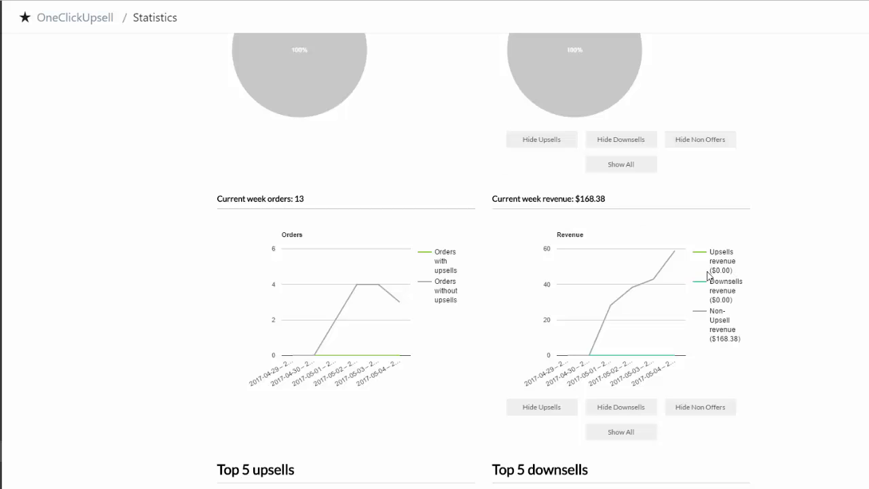
{"action": "left_click_drag", "start_coordinate": [712, 270], "coordinate": [729, 271]}
{"action": "scroll", "coordinate": [641, 268], "scroll_direction": "up", "scroll_amount": 3}
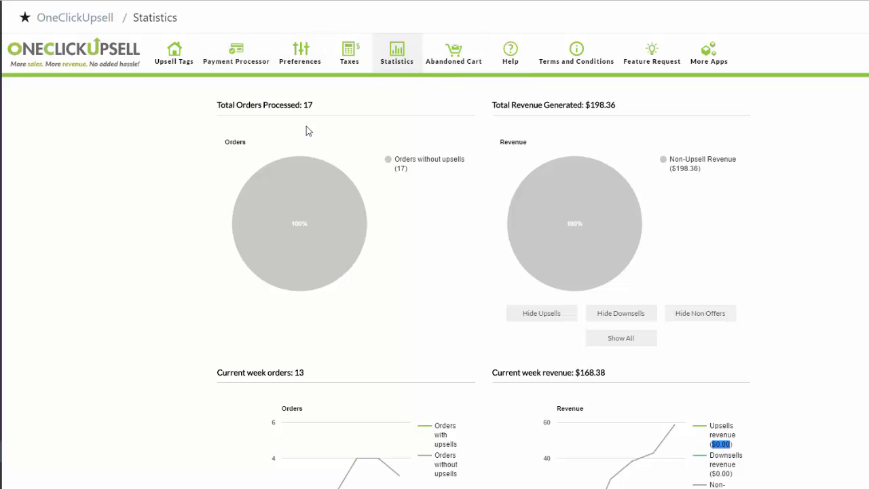
- Create a new active upsell tag titled "fidget spinner"
{"action": "left_click", "coordinate": [182, 62]}
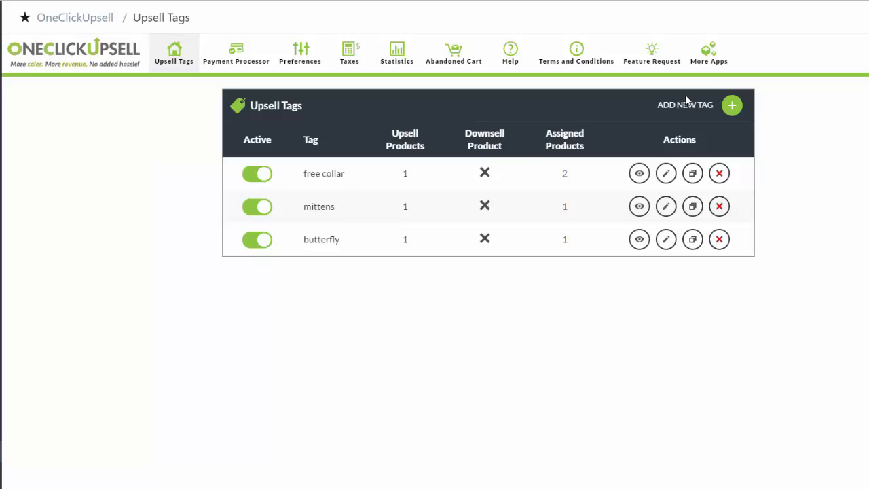
{"action": "left_click", "coordinate": [732, 106]}
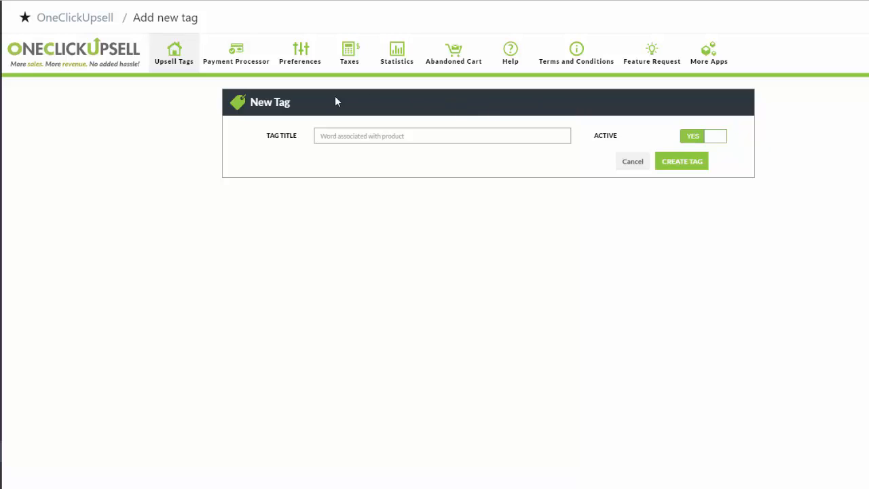
{"action": "left_click", "coordinate": [323, 135]}
{"action": "type", "text": "f"}
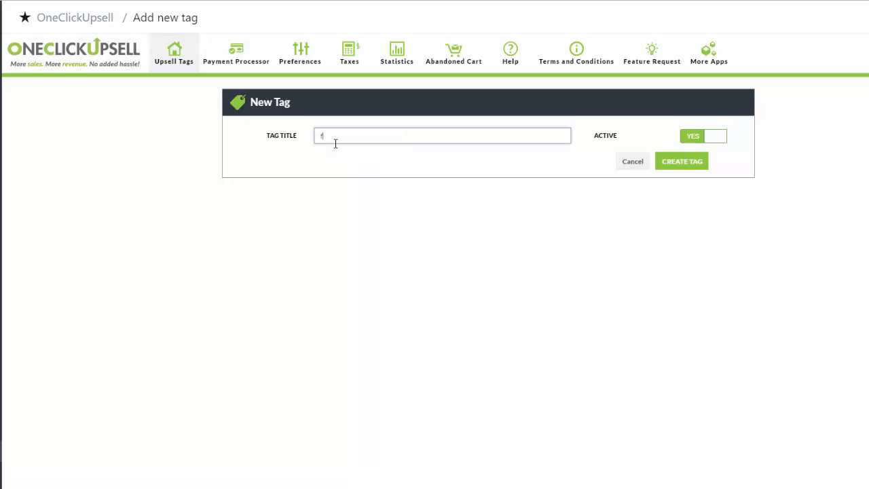
{"action": "type", "text": "idget spinner"}
{"action": "left_click", "coordinate": [681, 162]}
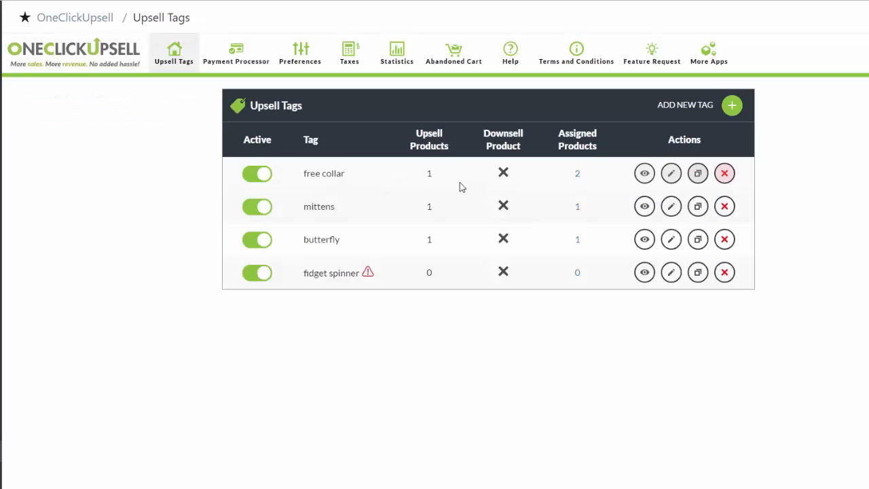
- Add Bamboo Charcoal Face Mask Blackhead Remover - All-Natural as an upsell product to the fidget spinner tag
{"action": "left_click", "coordinate": [644, 273]}
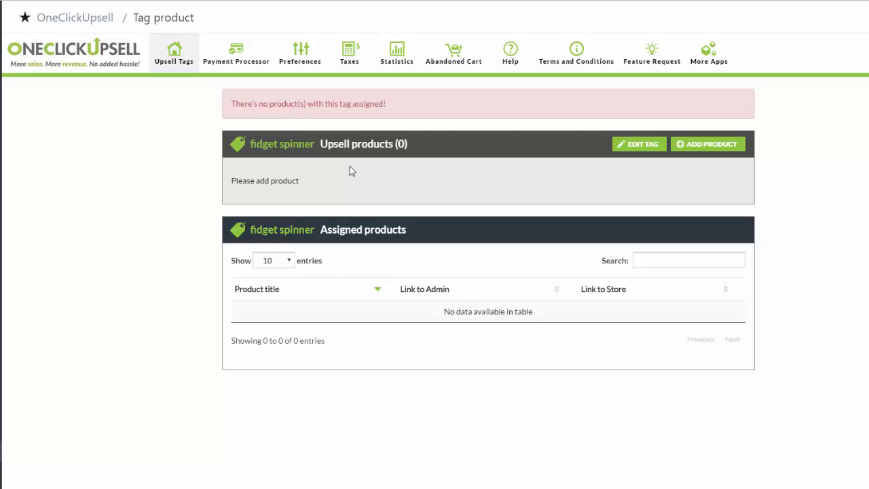
{"action": "left_click", "coordinate": [710, 145]}
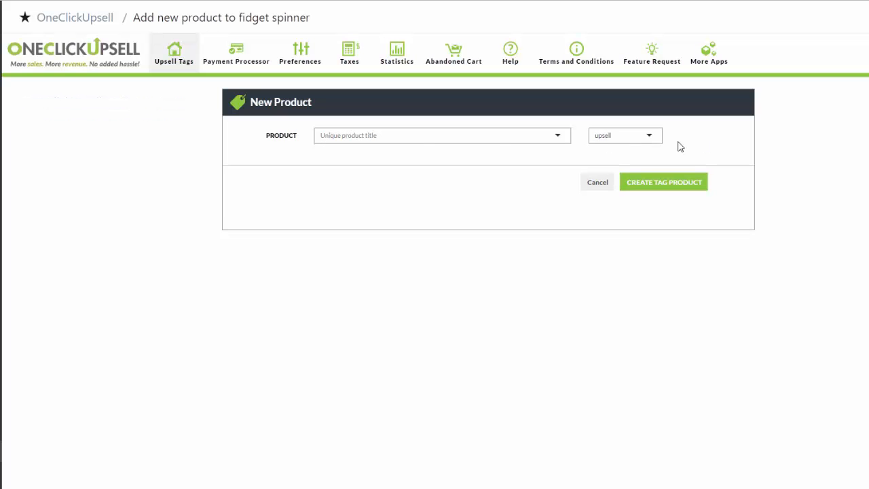
{"action": "left_click", "coordinate": [423, 139]}
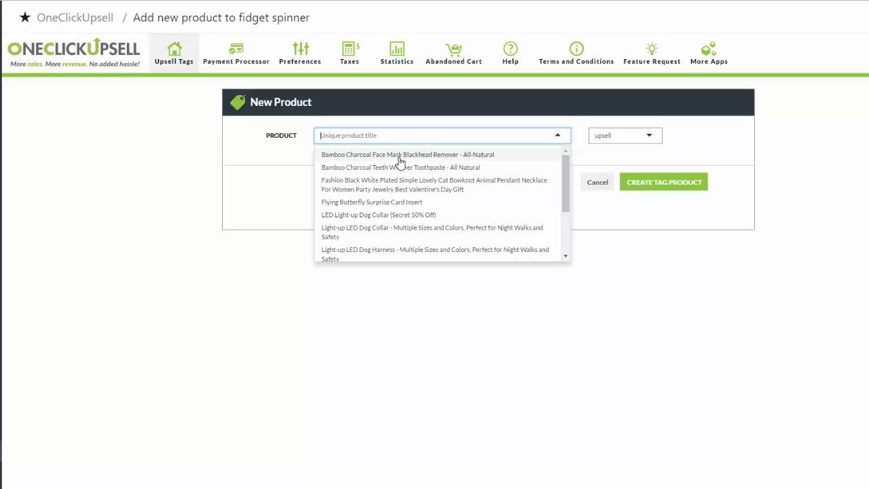
{"action": "left_click", "coordinate": [400, 157]}
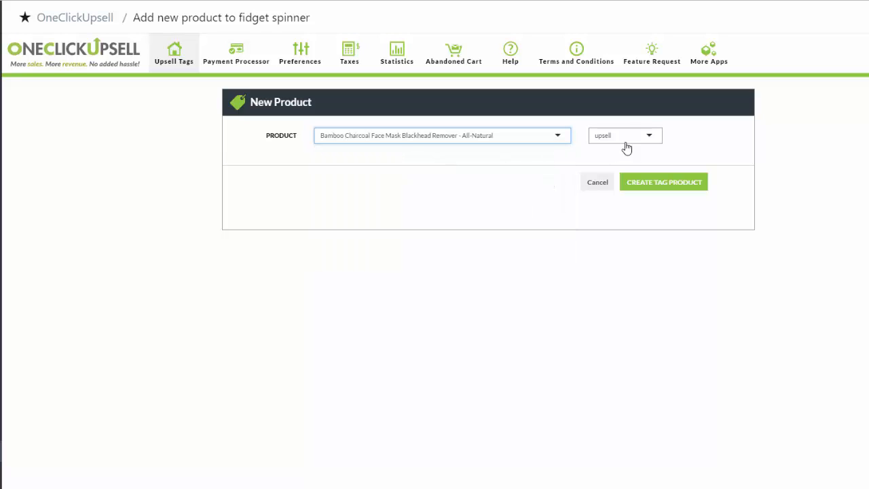
{"action": "left_click", "coordinate": [643, 182]}
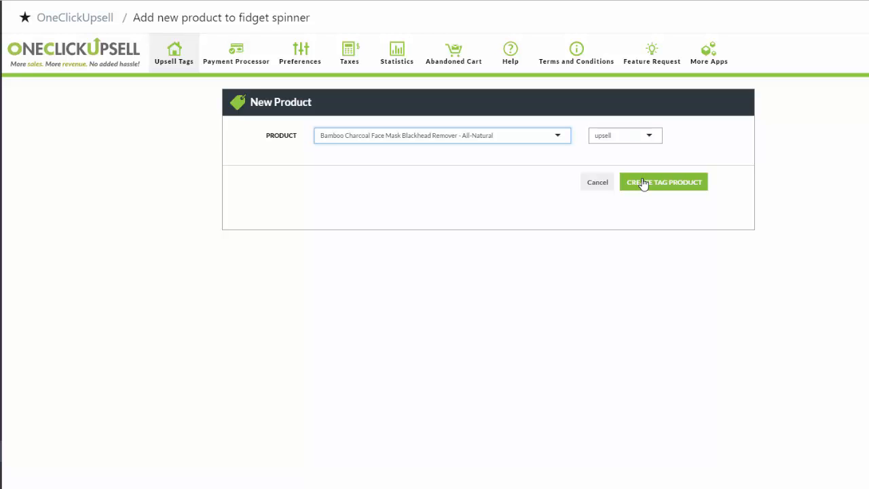
{"action": "left_click", "coordinate": [643, 183]}
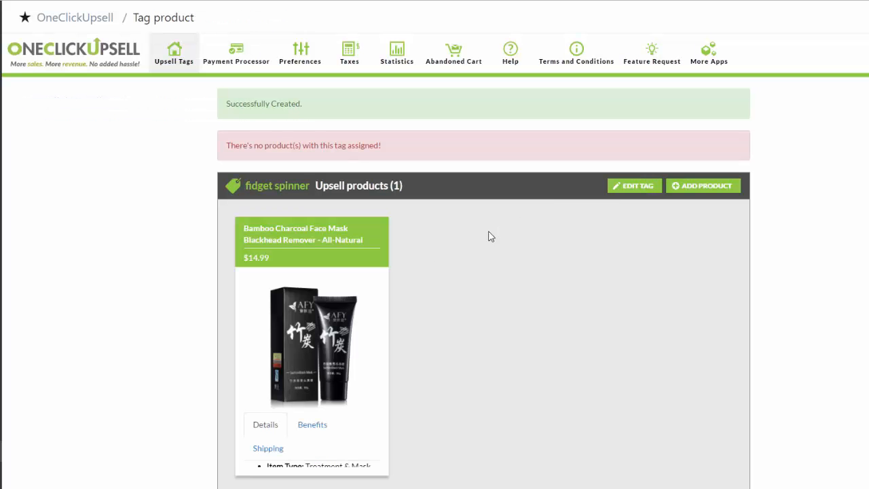
- Preview the face mask's upsell offer page and view its Details, Benefits and Shipping information
{"action": "scroll", "coordinate": [413, 248], "scroll_direction": "down", "scroll_amount": 1}
{"action": "mouse_move", "coordinate": [315, 316]}
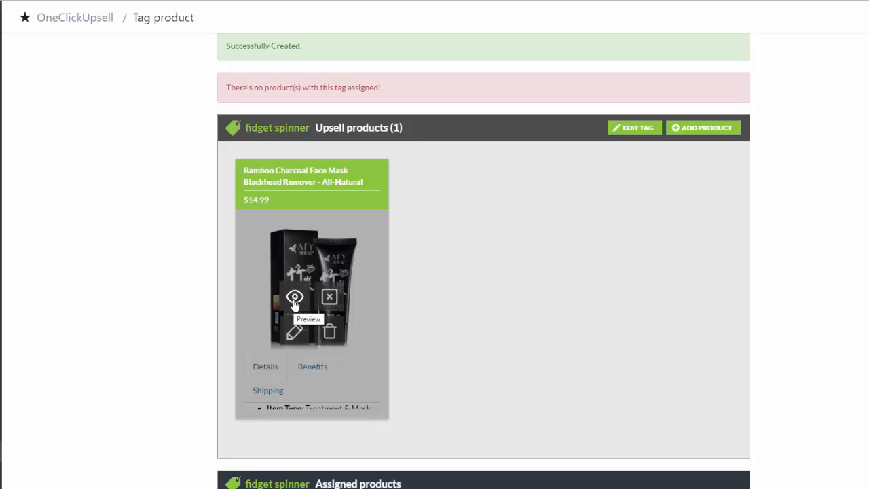
{"action": "left_click", "coordinate": [294, 299]}
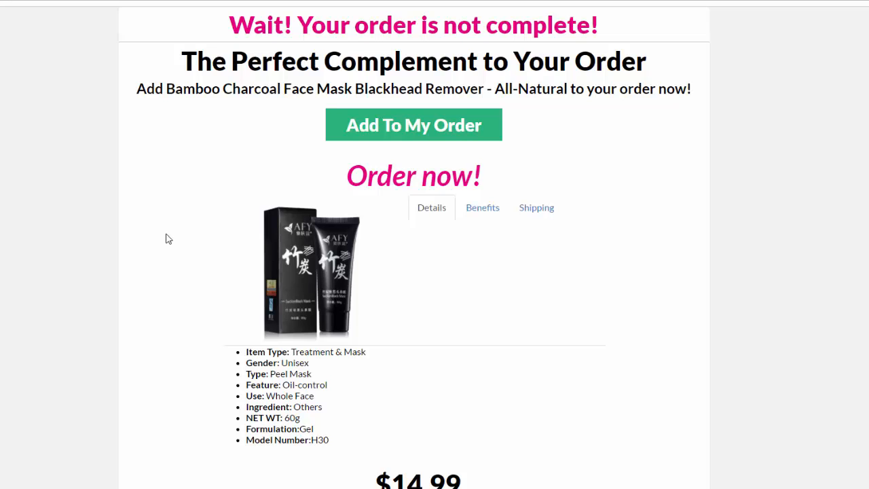
{"action": "left_click", "coordinate": [495, 212]}
{"action": "left_click", "coordinate": [535, 214]}
{"action": "left_click", "coordinate": [477, 219]}
{"action": "left_click", "coordinate": [435, 218]}
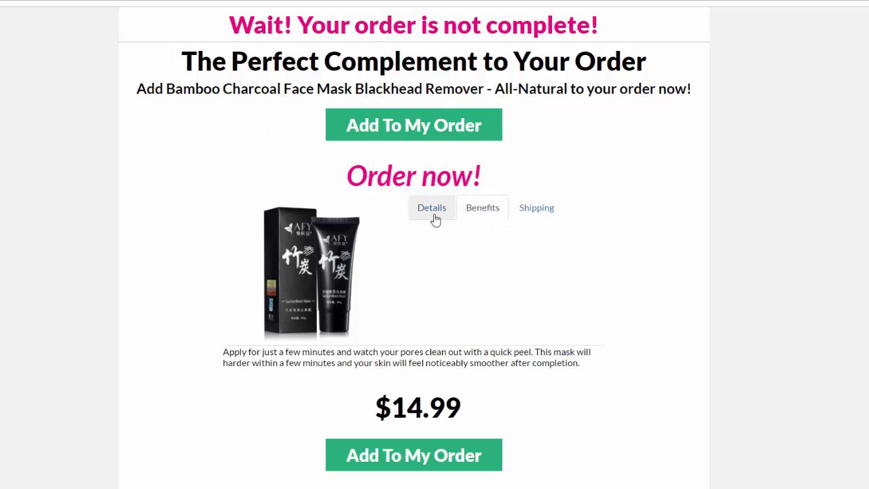
{"action": "left_click", "coordinate": [435, 219]}
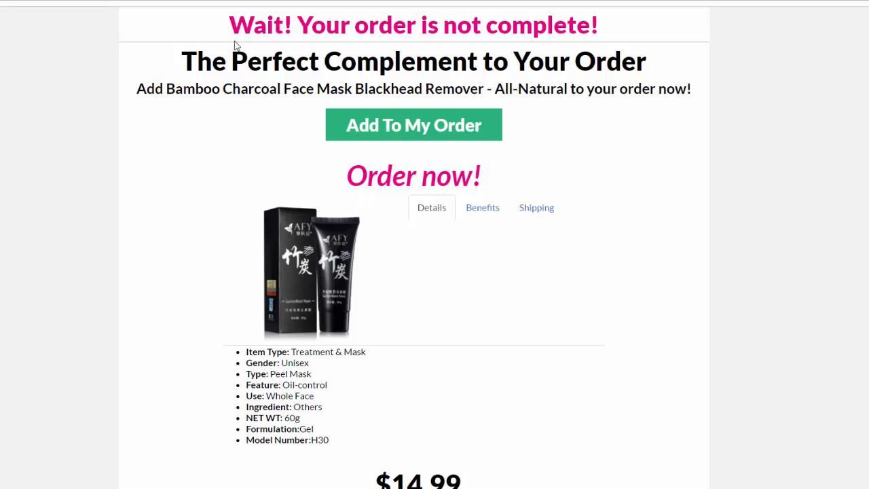
- Review the offer preview's tagline, page title and purchase buttons, and return to the fidget spinner tag's product page
{"action": "left_click_drag", "start_coordinate": [233, 31], "coordinate": [601, 26]}
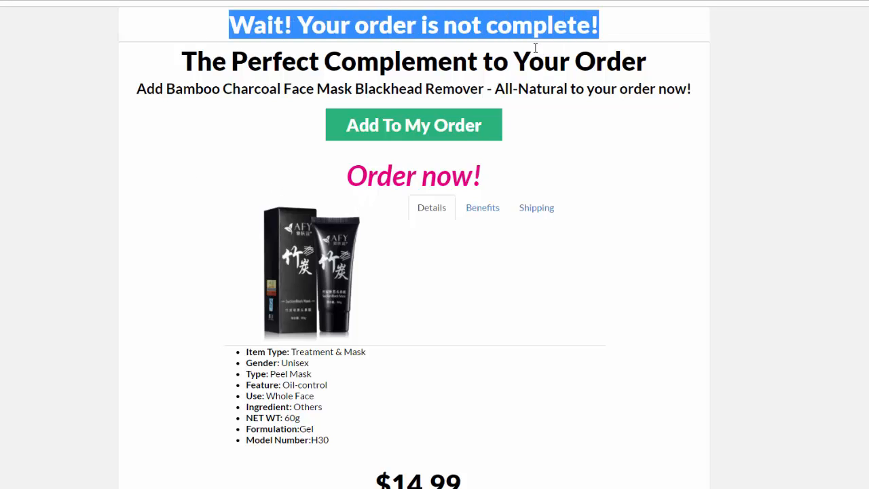
{"action": "left_click_drag", "start_coordinate": [182, 62], "coordinate": [702, 109]}
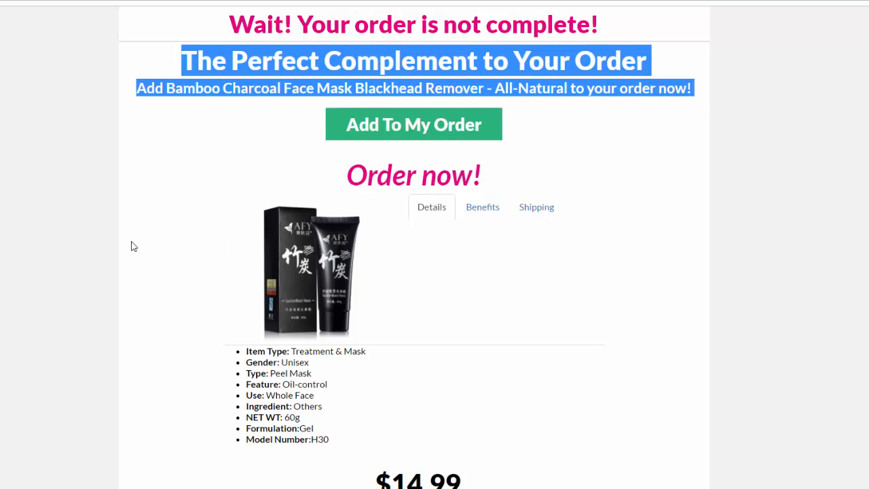
{"action": "scroll", "coordinate": [133, 246], "scroll_direction": "down", "scroll_amount": 1}
{"action": "scroll", "coordinate": [131, 245], "scroll_direction": "down", "scroll_amount": 3}
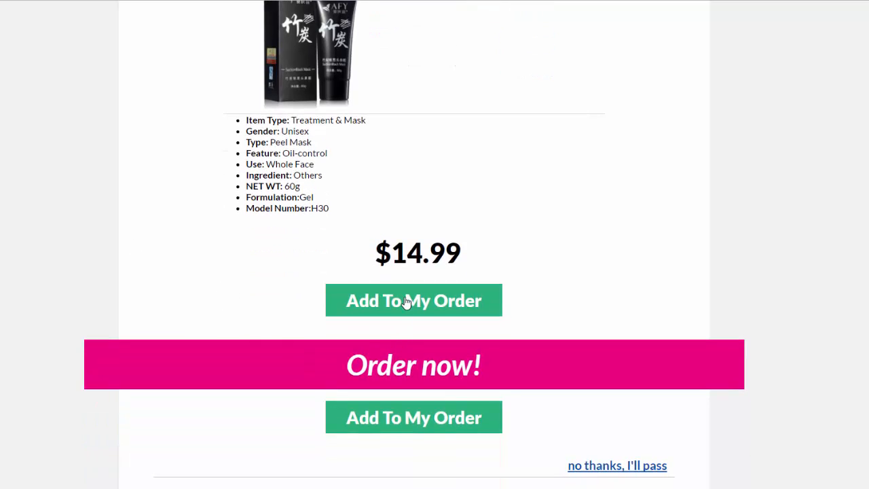
{"action": "scroll", "coordinate": [228, 280], "scroll_direction": "up", "scroll_amount": 3}
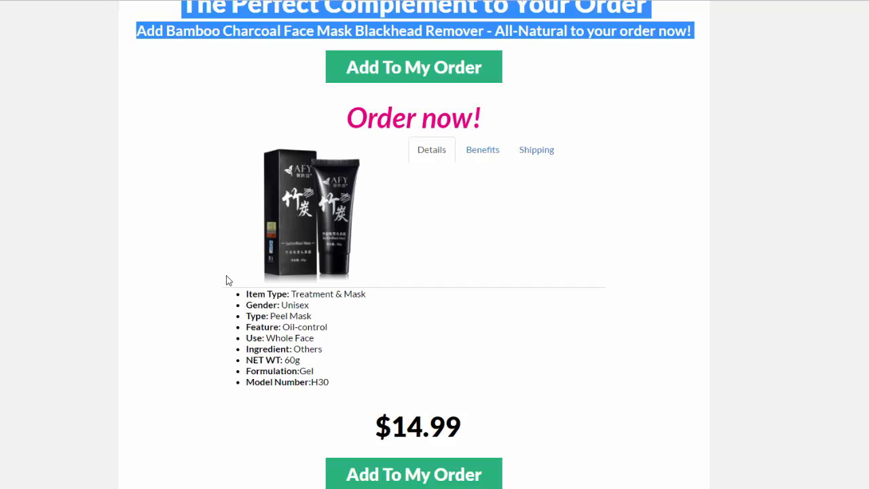
{"action": "scroll", "coordinate": [230, 284], "scroll_direction": "up", "scroll_amount": 2}
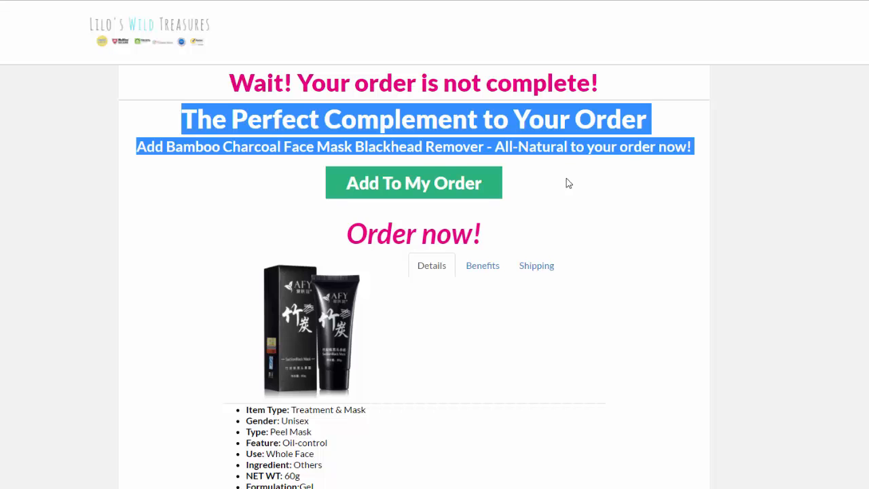
{"action": "scroll", "coordinate": [565, 196], "scroll_direction": "down", "scroll_amount": 1}
{"action": "left_click", "coordinate": [505, 1]}
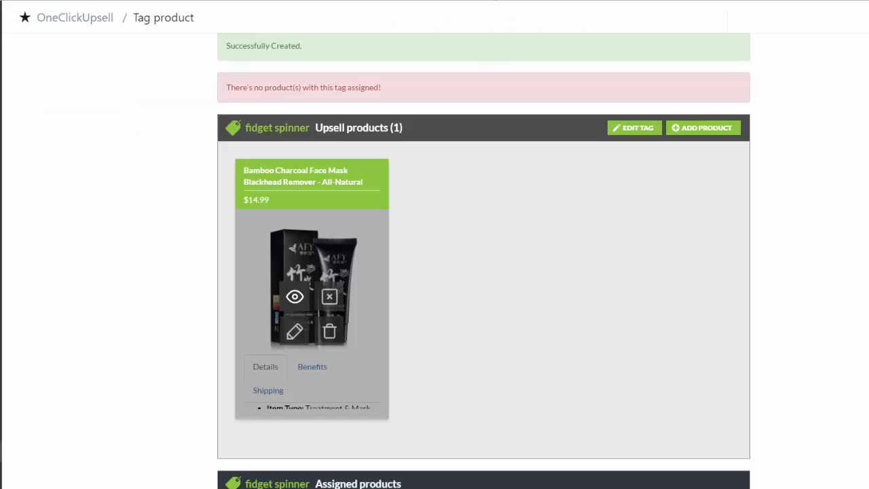
- Open the face mask upsell product for editing and check its product title and description fields
{"action": "mouse_move", "coordinate": [300, 343]}
{"action": "left_click", "coordinate": [294, 333]}
{"action": "scroll", "coordinate": [299, 338], "scroll_direction": "down", "scroll_amount": 2}
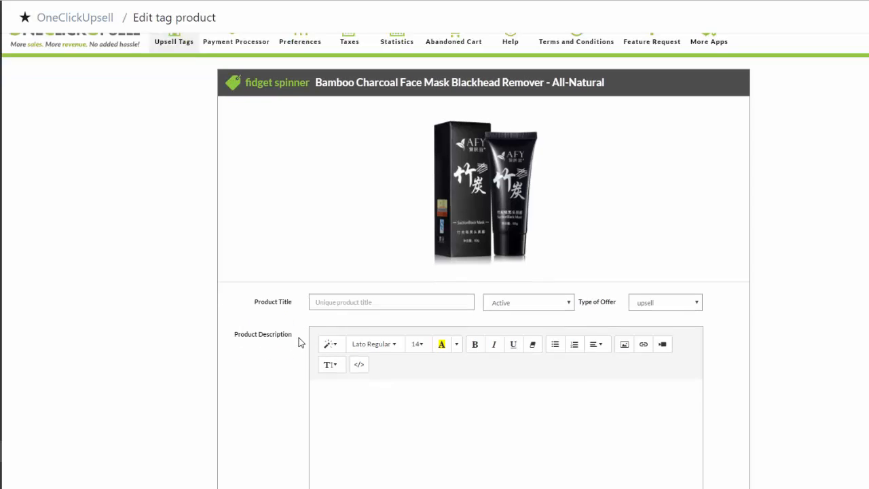
{"action": "scroll", "coordinate": [298, 338], "scroll_direction": "up", "scroll_amount": 2}
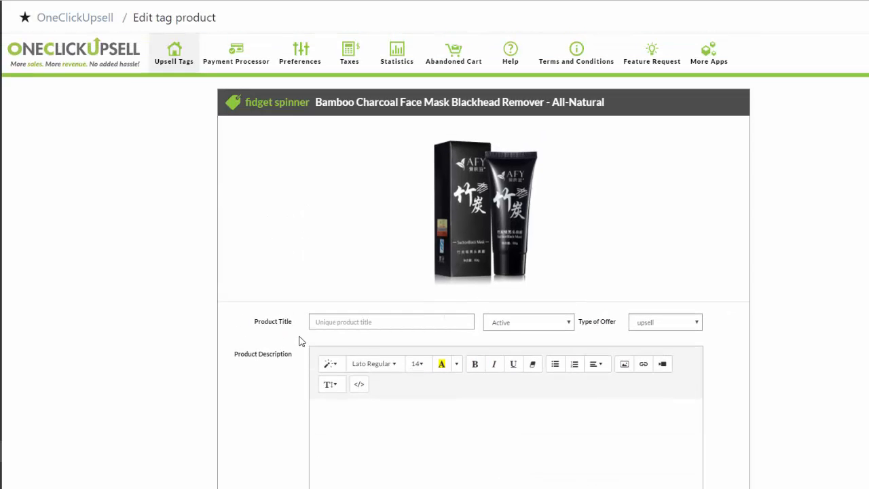
{"action": "left_click", "coordinate": [344, 321]}
{"action": "left_click", "coordinate": [394, 423]}
- Examine the face mask upsell's offer page attributes: attributes source, tagline, page title and page color
{"action": "scroll", "coordinate": [251, 416], "scroll_direction": "down", "scroll_amount": 4}
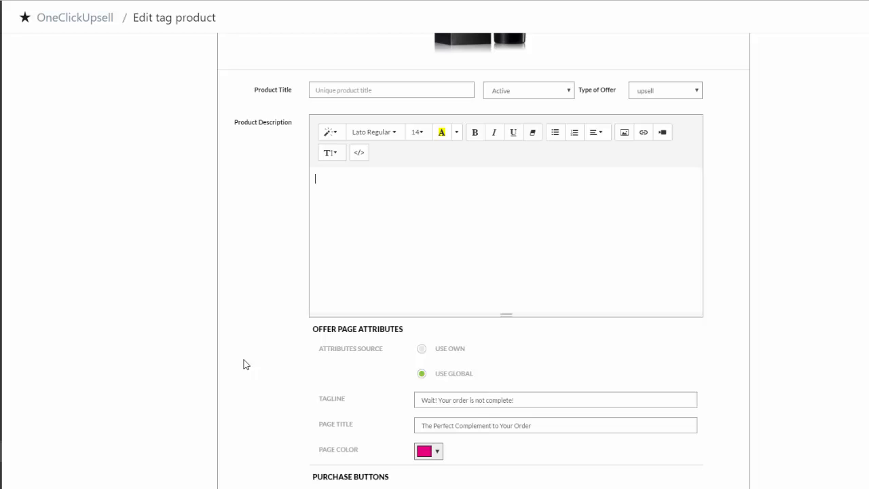
{"action": "scroll", "coordinate": [245, 364], "scroll_direction": "down", "scroll_amount": 1}
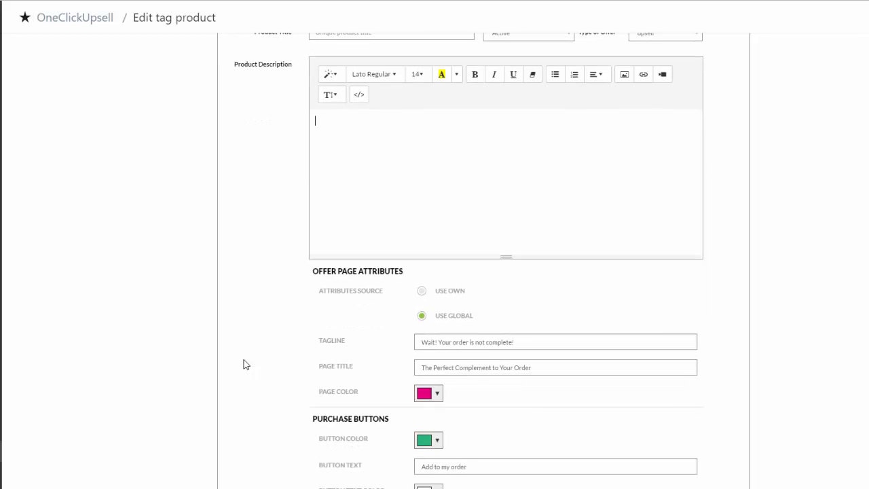
{"action": "scroll", "coordinate": [246, 364], "scroll_direction": "down", "scroll_amount": 1}
{"action": "scroll", "coordinate": [246, 365], "scroll_direction": "down", "scroll_amount": 1}
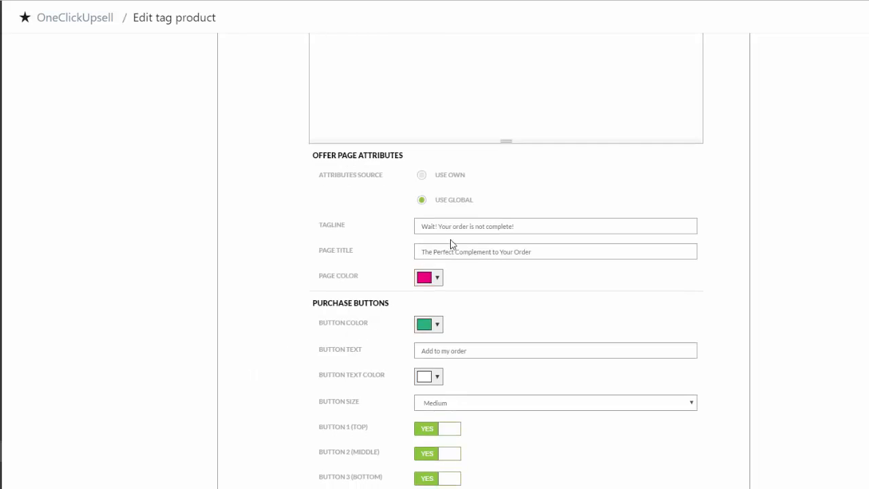
{"action": "triple_click", "coordinate": [455, 225]}
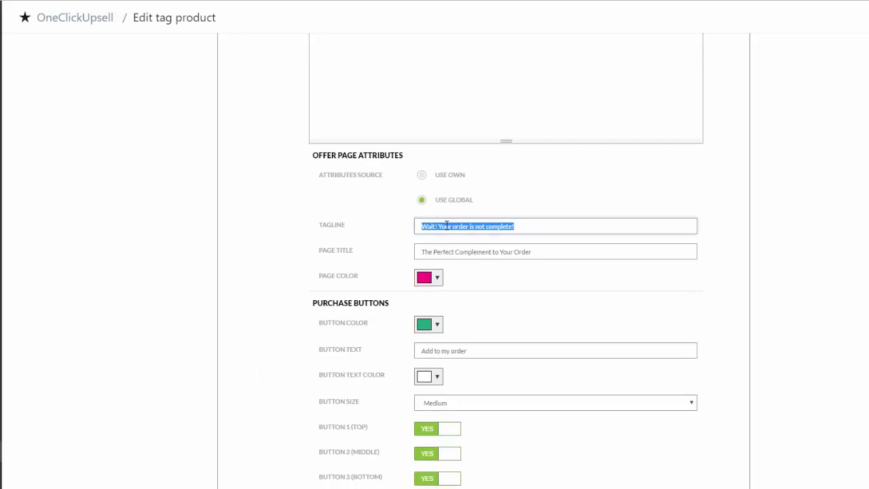
{"action": "triple_click", "coordinate": [426, 251]}
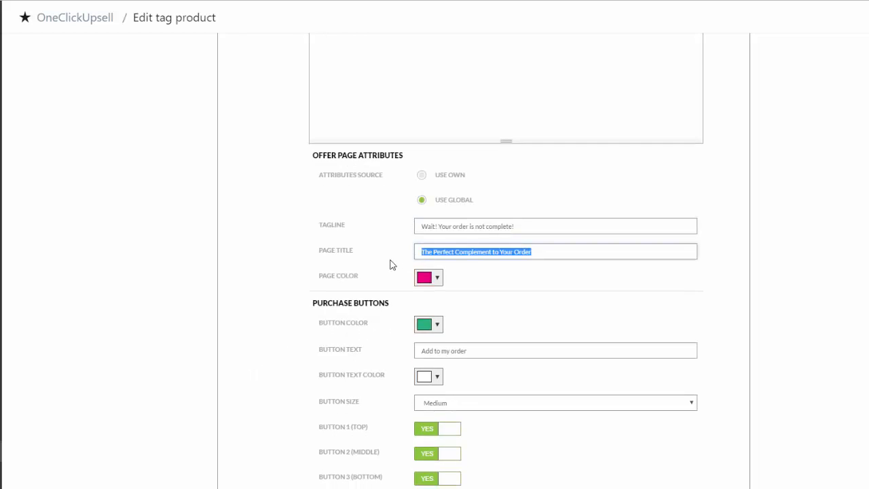
{"action": "left_click", "coordinate": [437, 277]}
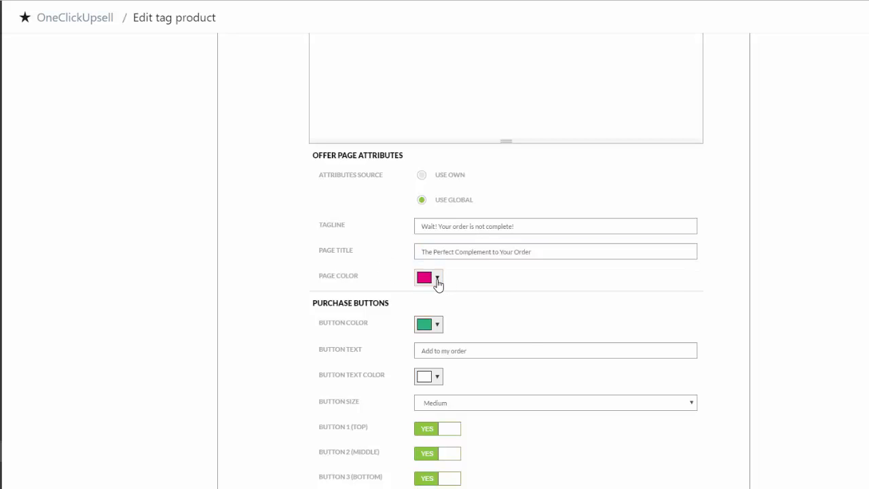
{"action": "left_click", "coordinate": [277, 293]}
- Review the settings for the purchase buttons, decline buttons and offer decline link
{"action": "scroll", "coordinate": [277, 293], "scroll_direction": "down", "scroll_amount": 1}
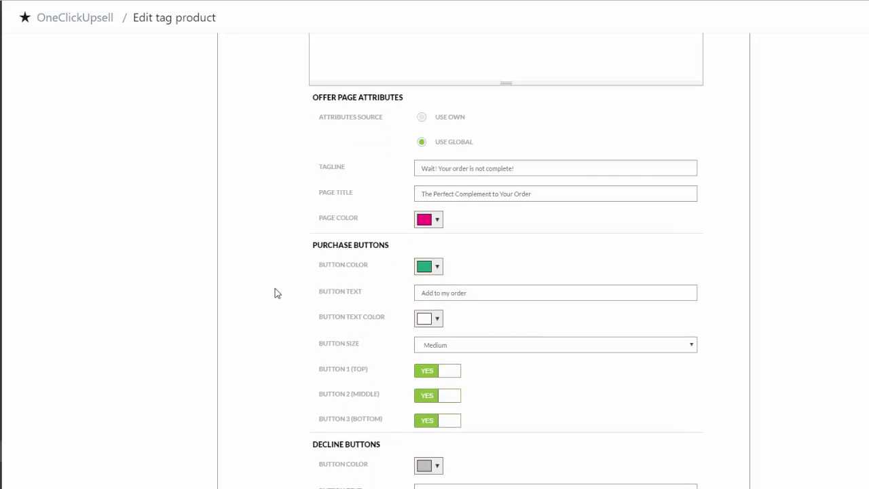
{"action": "scroll", "coordinate": [277, 293], "scroll_direction": "down", "scroll_amount": 2}
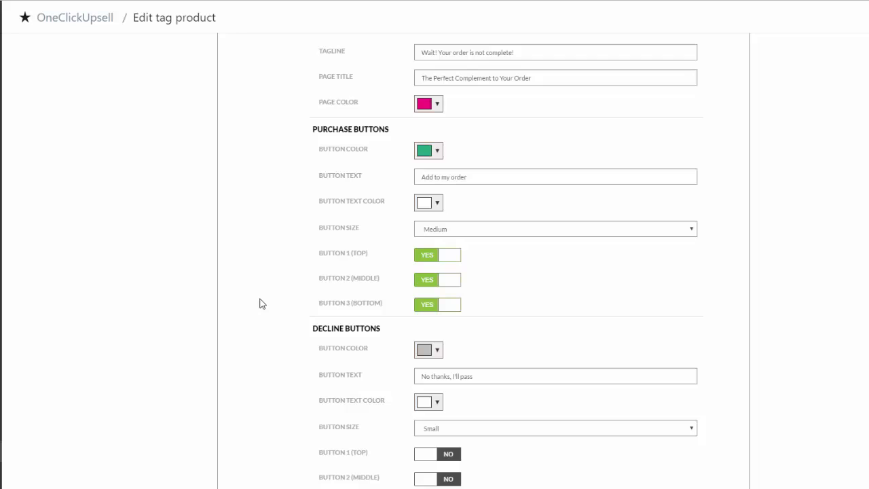
{"action": "scroll", "coordinate": [262, 303], "scroll_direction": "down", "scroll_amount": 2}
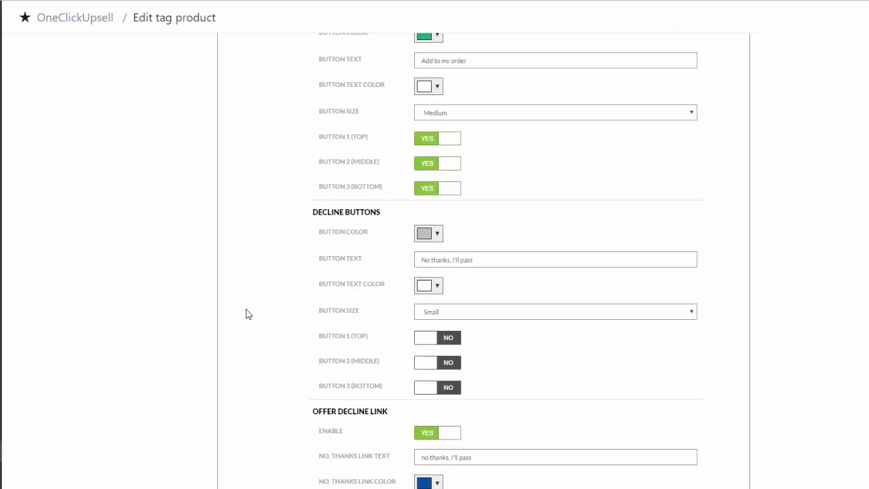
{"action": "scroll", "coordinate": [248, 314], "scroll_direction": "down", "scroll_amount": 1}
{"action": "scroll", "coordinate": [246, 314], "scroll_direction": "down", "scroll_amount": 2}
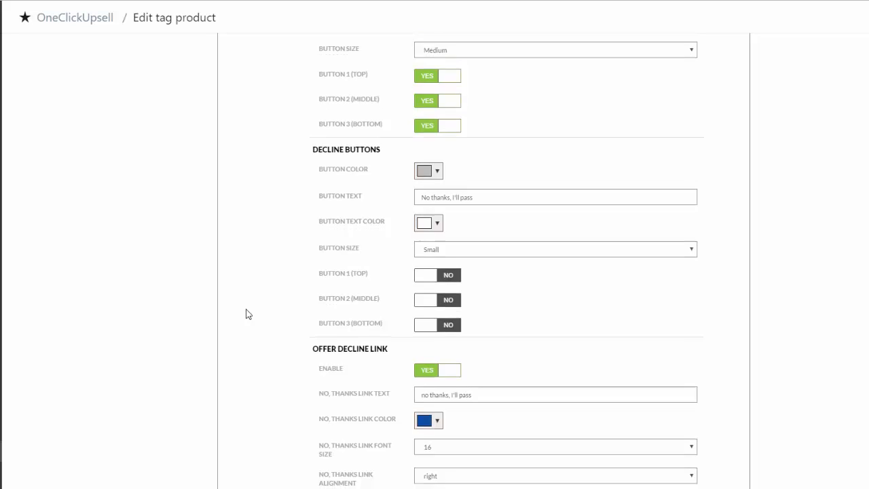
{"action": "scroll", "coordinate": [247, 314], "scroll_direction": "down", "scroll_amount": 2}
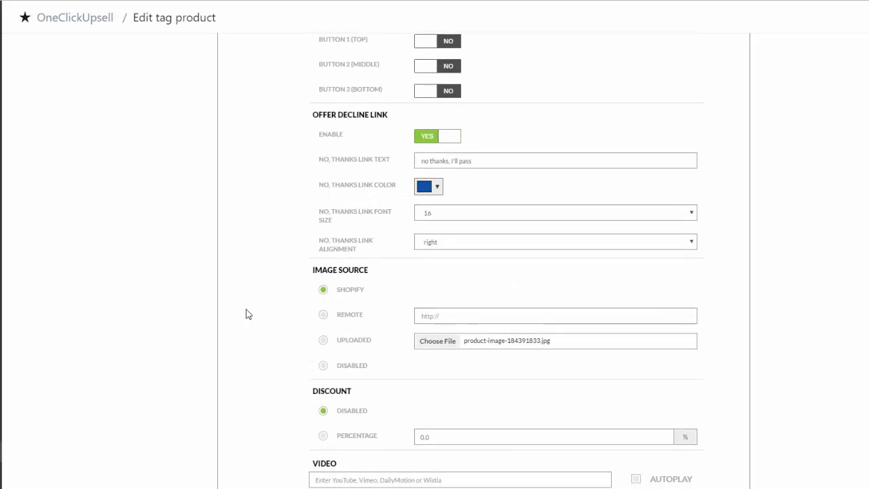
- Review the image source, discount, video, shipping cost, priority and variant settings, and return to the product title and description fields
{"action": "scroll", "coordinate": [248, 313], "scroll_direction": "down", "scroll_amount": 2}
{"action": "scroll", "coordinate": [246, 314], "scroll_direction": "down", "scroll_amount": 1}
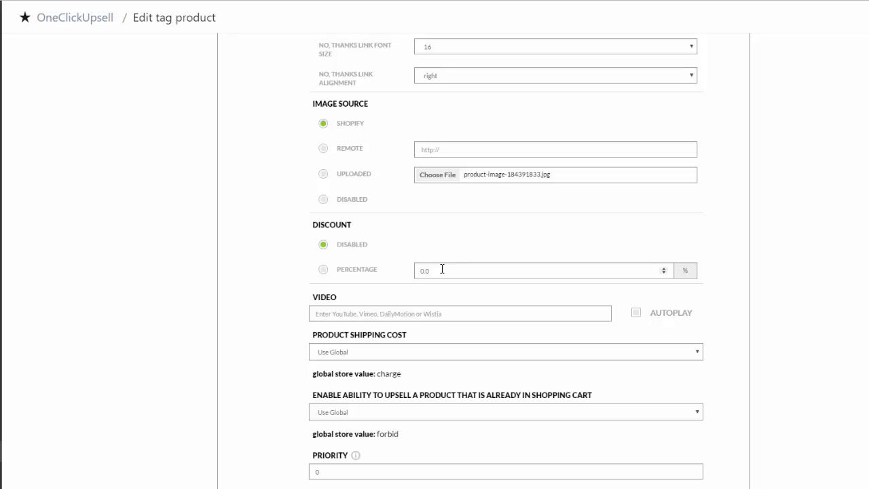
{"action": "scroll", "coordinate": [319, 275], "scroll_direction": "down", "scroll_amount": 2}
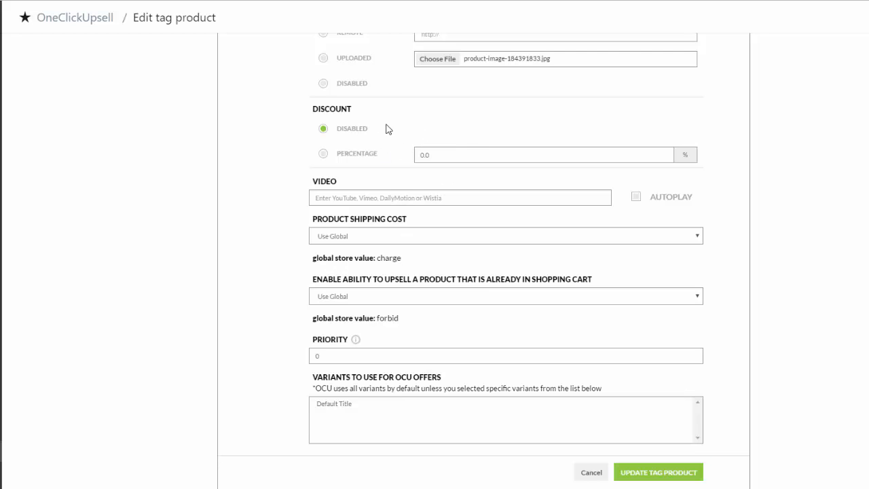
{"action": "scroll", "coordinate": [210, 284], "scroll_direction": "down", "scroll_amount": 1}
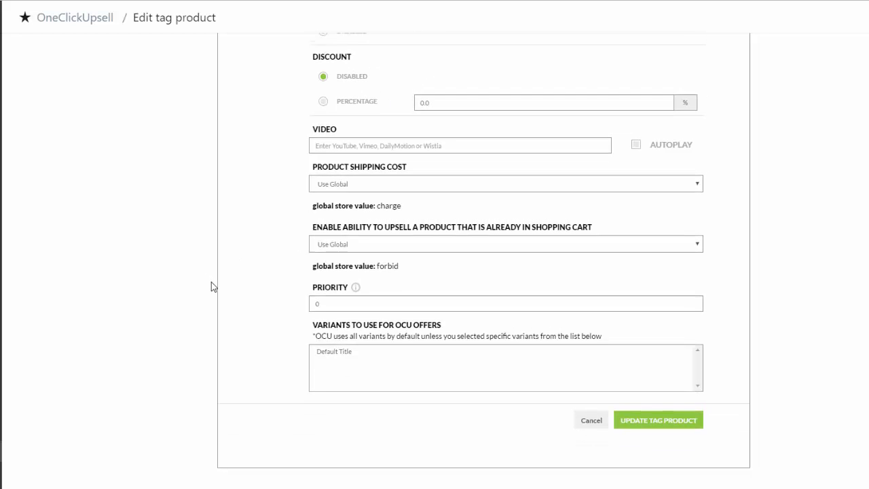
{"action": "scroll", "coordinate": [212, 285], "scroll_direction": "up", "scroll_amount": 15}
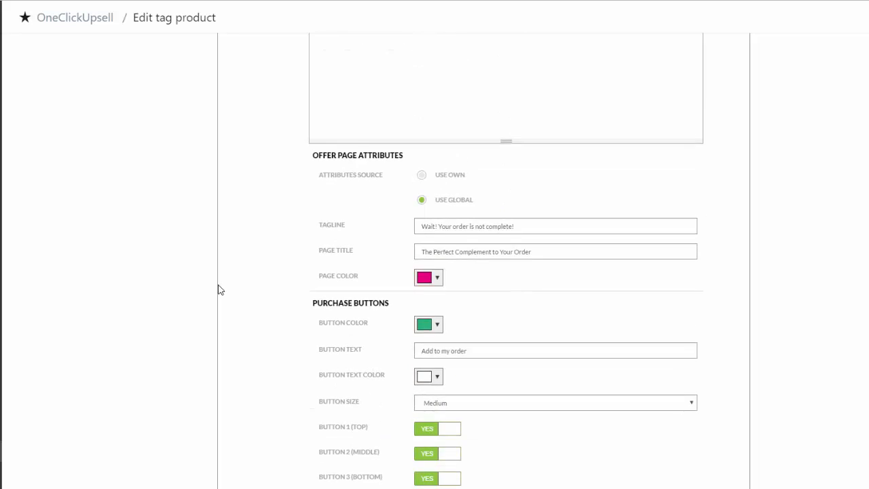
{"action": "scroll", "coordinate": [218, 290], "scroll_direction": "up", "scroll_amount": 8}
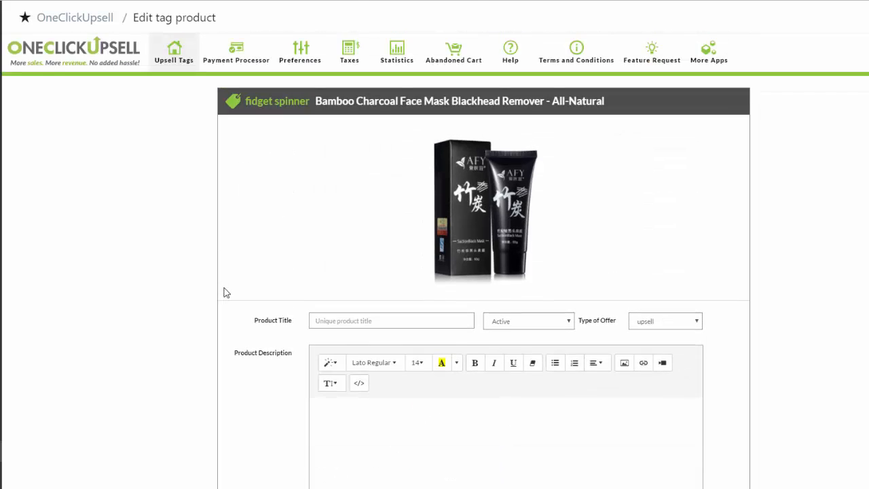
{"action": "scroll", "coordinate": [226, 293], "scroll_direction": "down", "scroll_amount": 2}
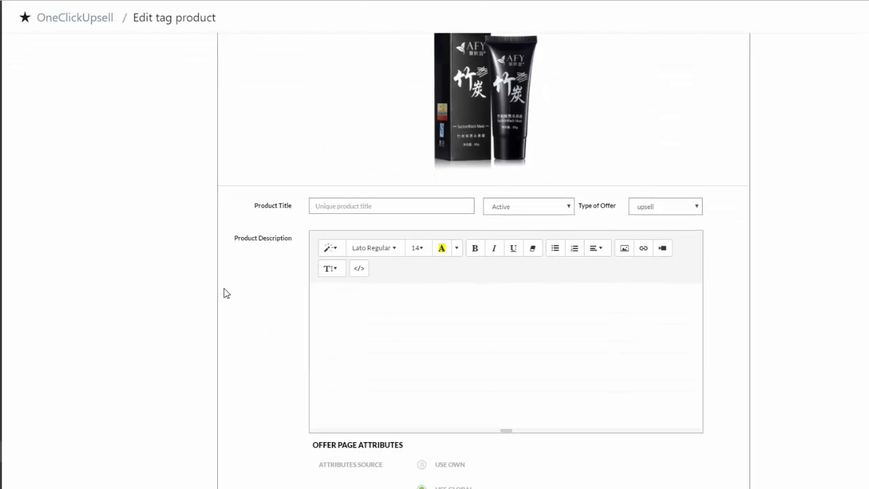